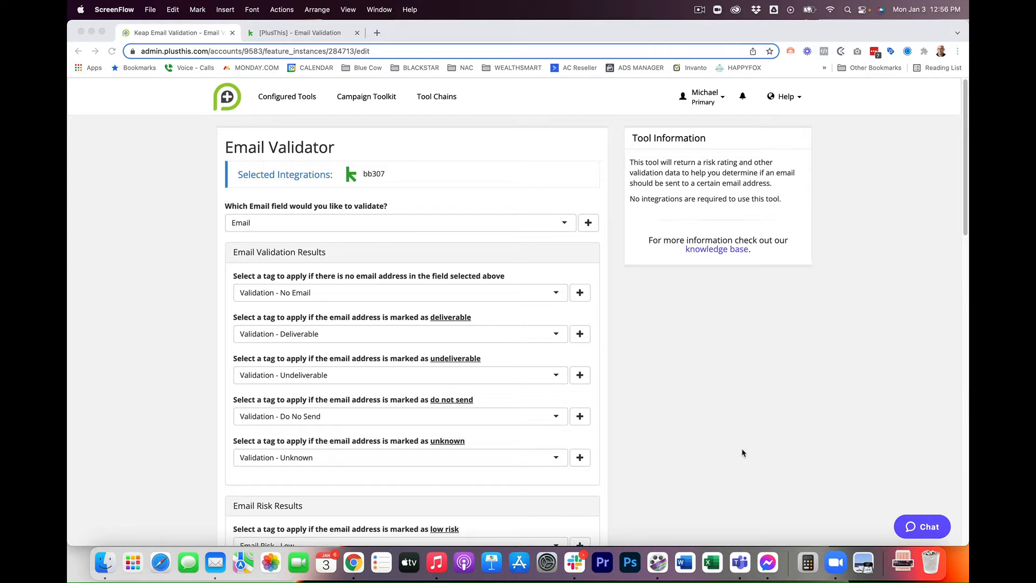
Review the Email Validator's tag settings, from validation and risk results through advanced validation options to the action after applying validation tags.
scroll(743, 452, "down", 5)
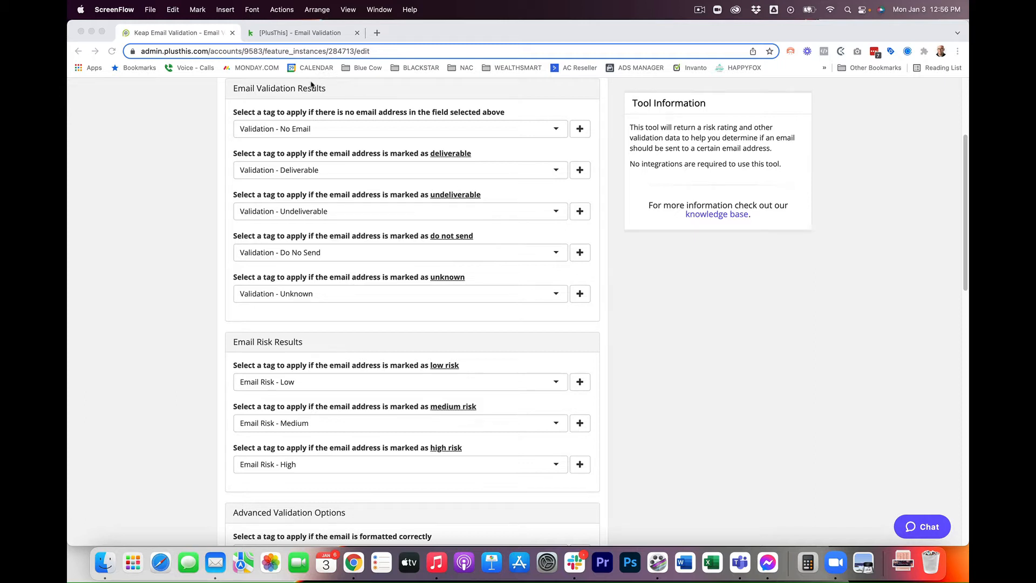
scroll(386, 188, "up", 2)
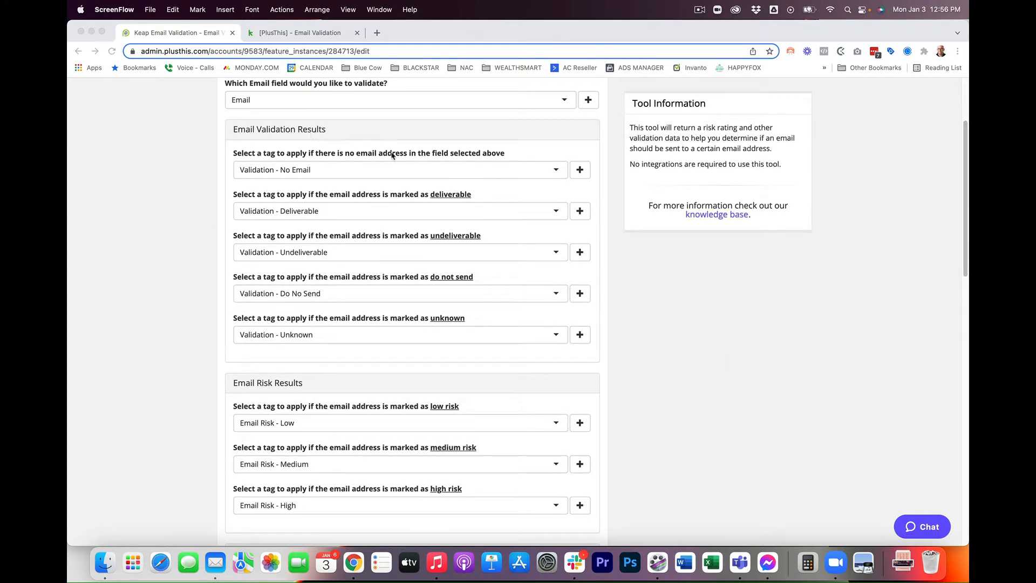
left_click(340, 157)
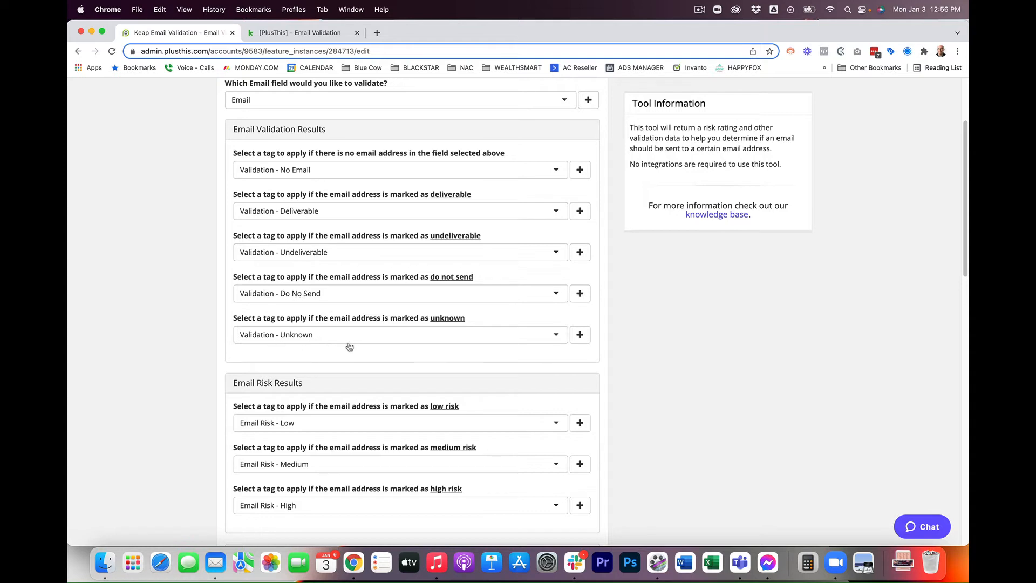
scroll(349, 347, "down", 5)
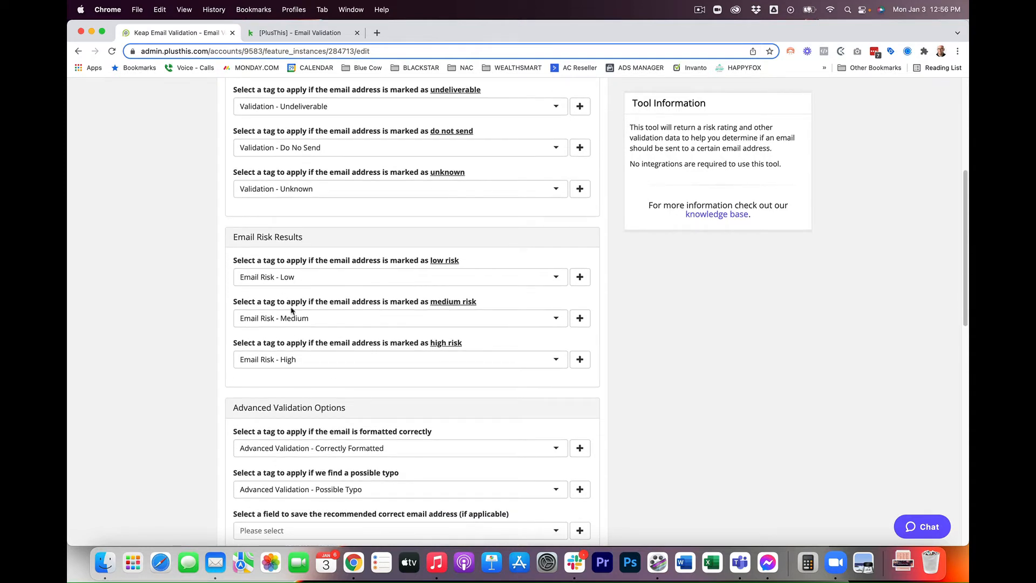
scroll(291, 310, "down", 1)
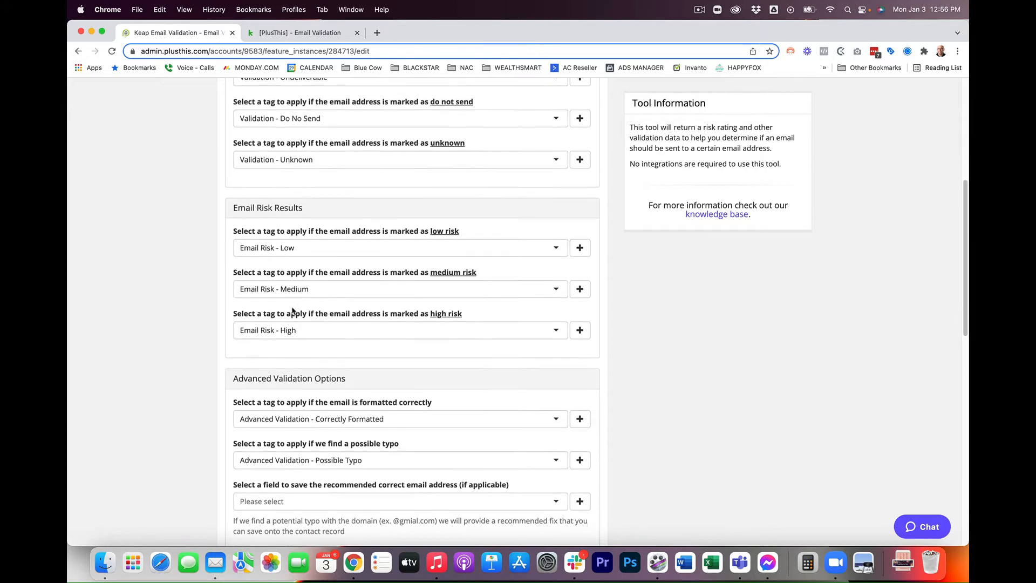
scroll(292, 310, "down", 1)
scroll(314, 333, "down", 4)
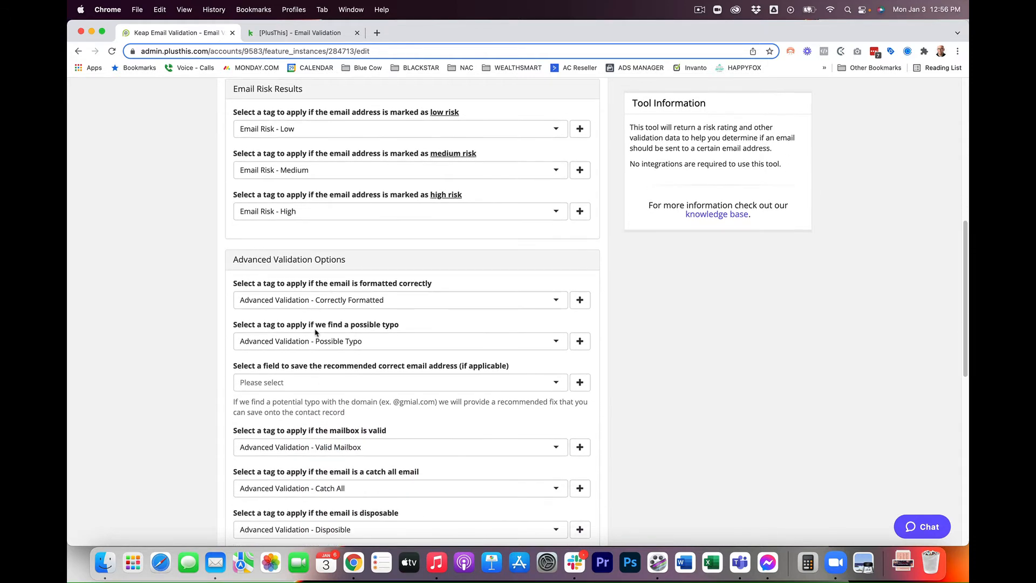
scroll(316, 332, "down", 2)
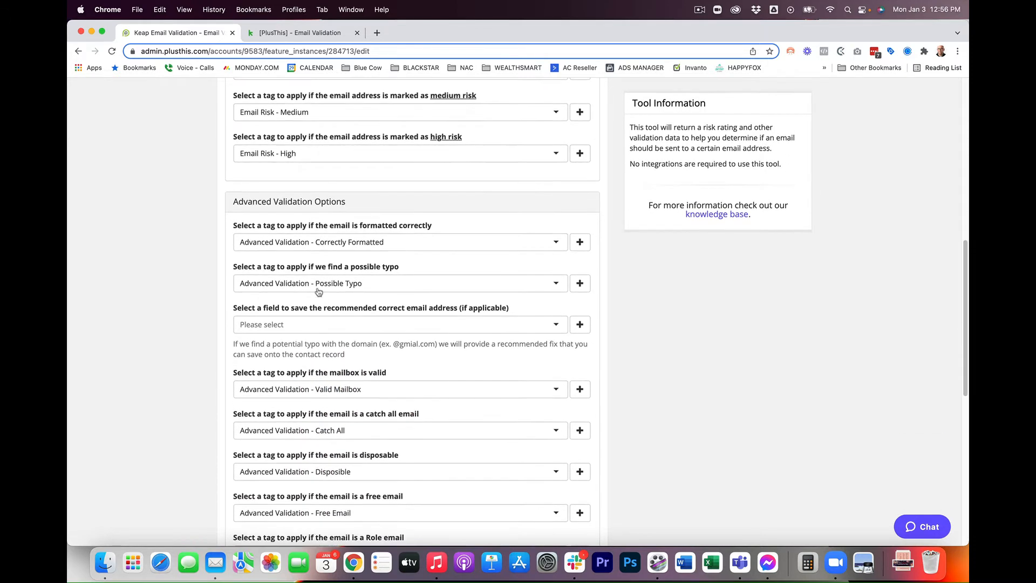
scroll(319, 292, "down", 1)
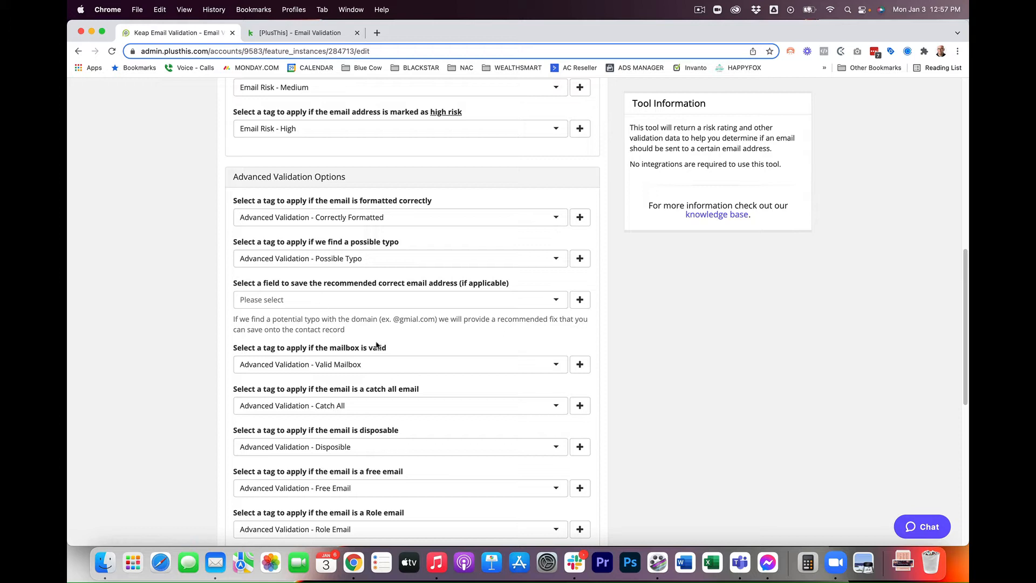
scroll(372, 344, "down", 2)
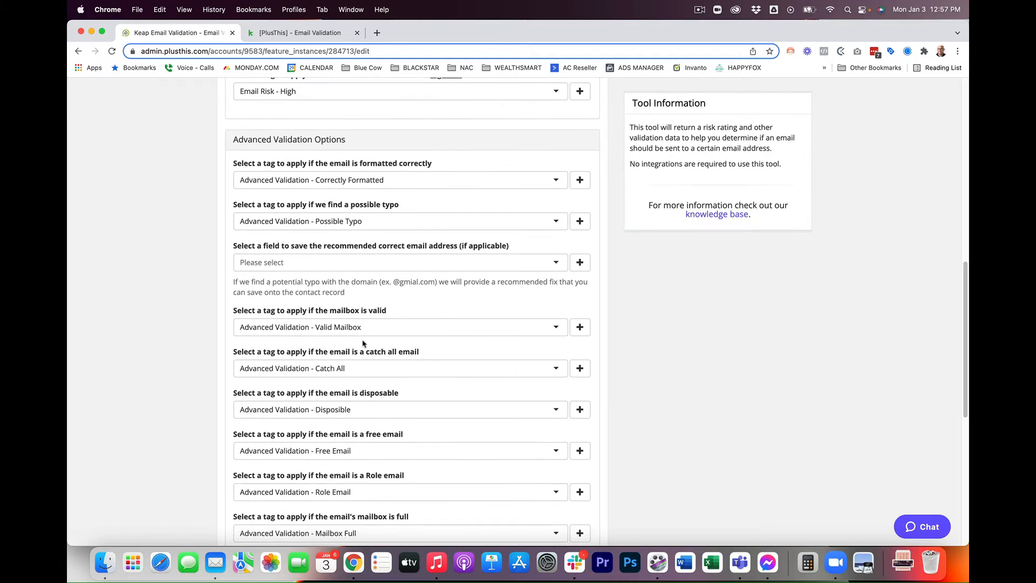
scroll(362, 344, "down", 5)
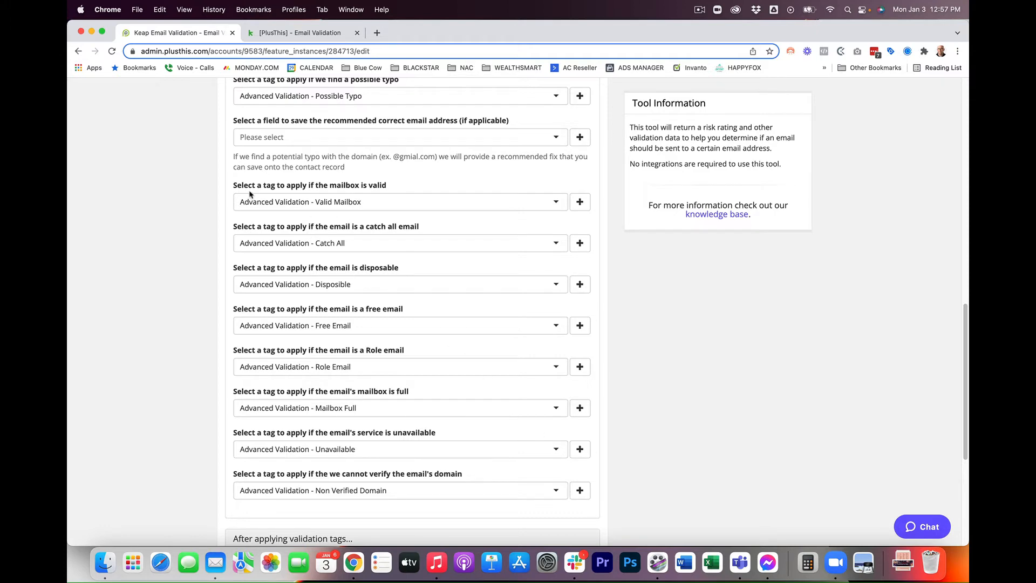
scroll(324, 470, "down", 5)
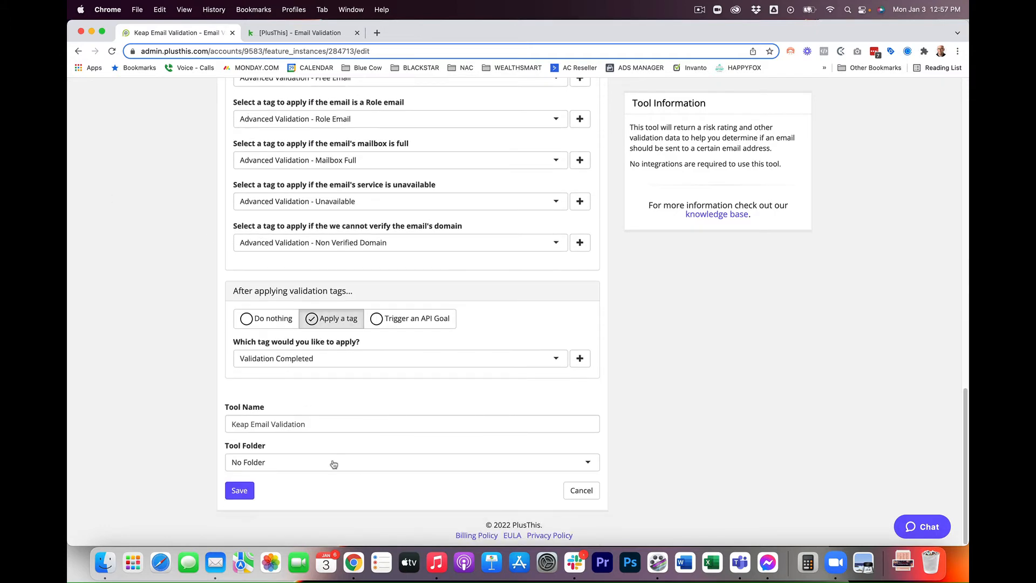
Save the Keap Email Validation tool after rechecking its completion tag, and select its Tool URL for the HTTP post.
left_click(240, 491)
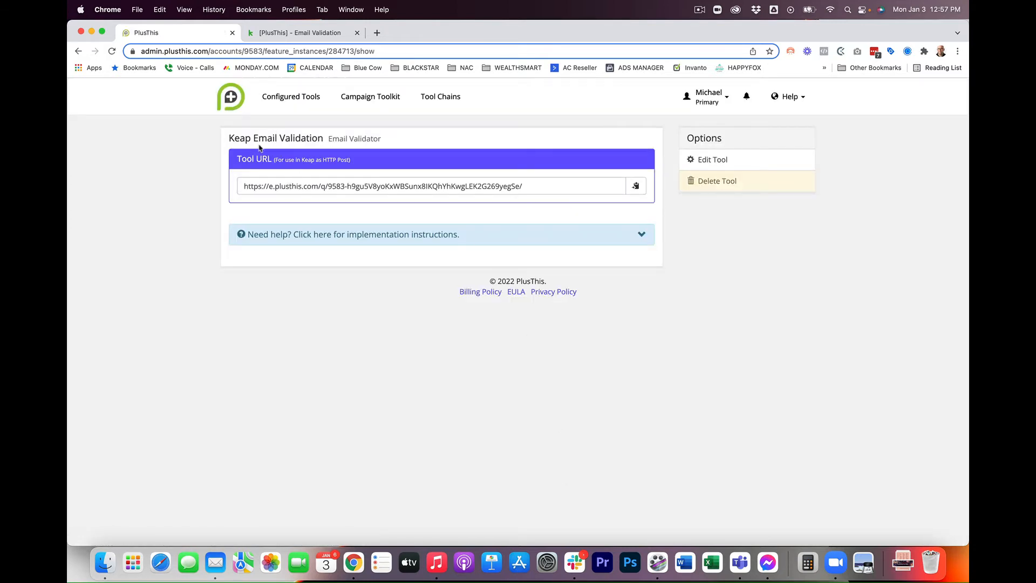
left_click(706, 162)
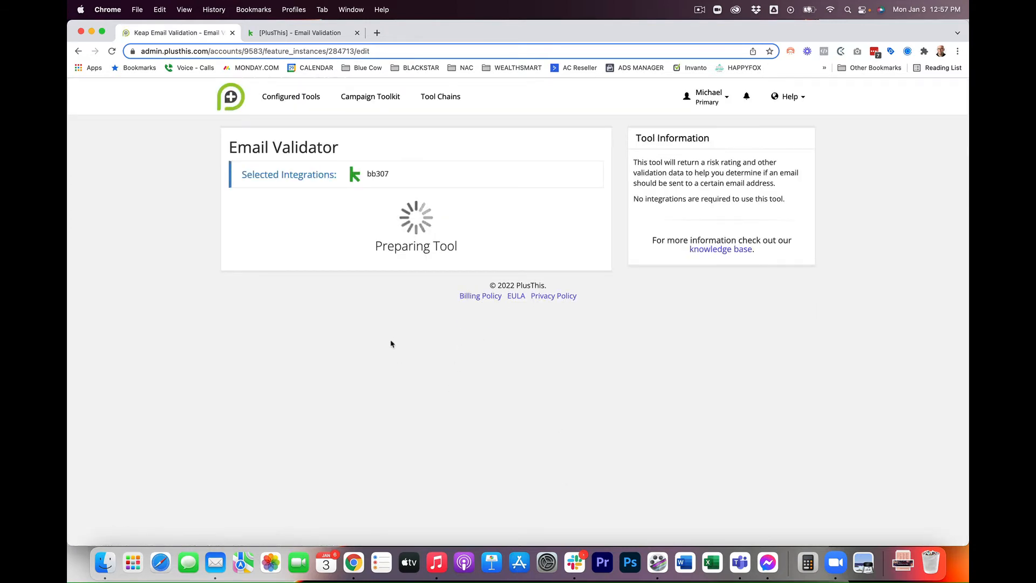
scroll(389, 324, "down", 10)
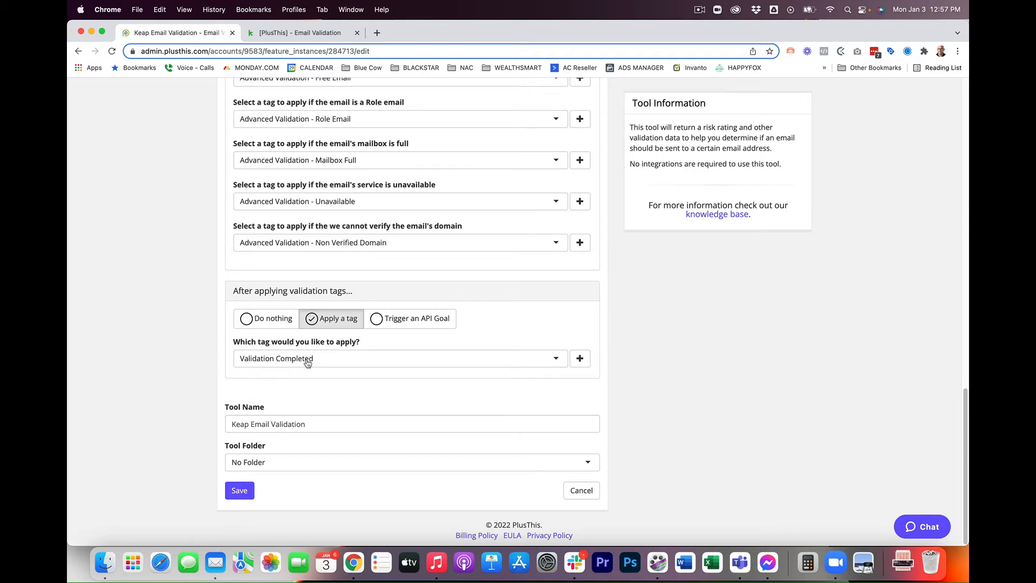
left_click(239, 491)
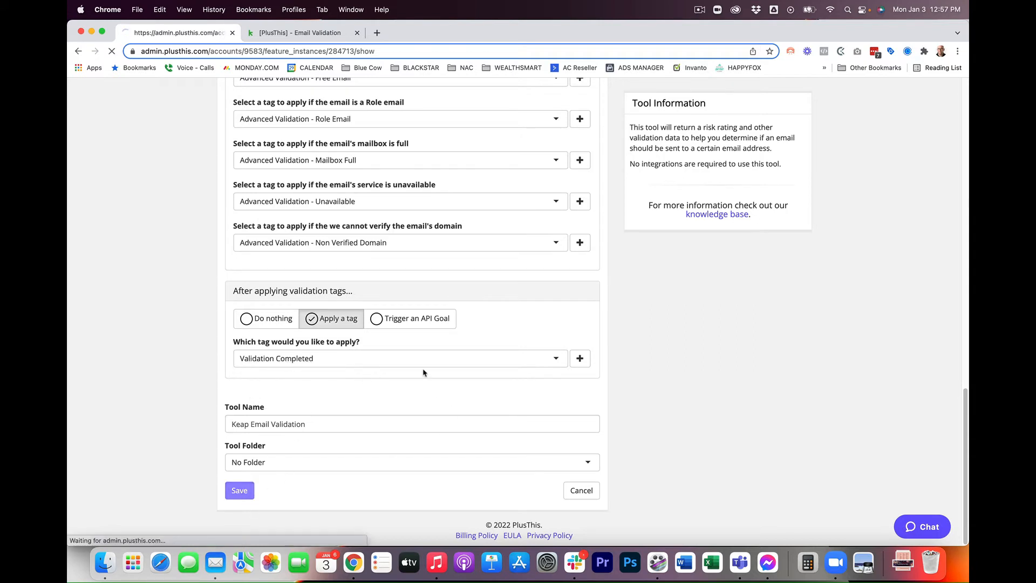
left_click(258, 186)
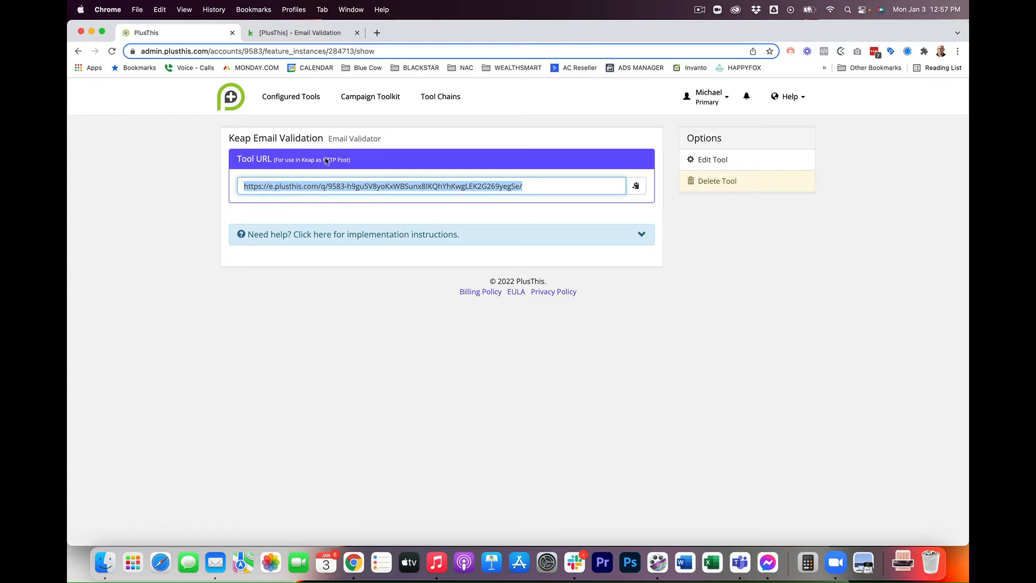
Switch to the Email Validation campaign in Keap and check which tag achieves the Trigger Email Validation goal.
left_click(324, 34)
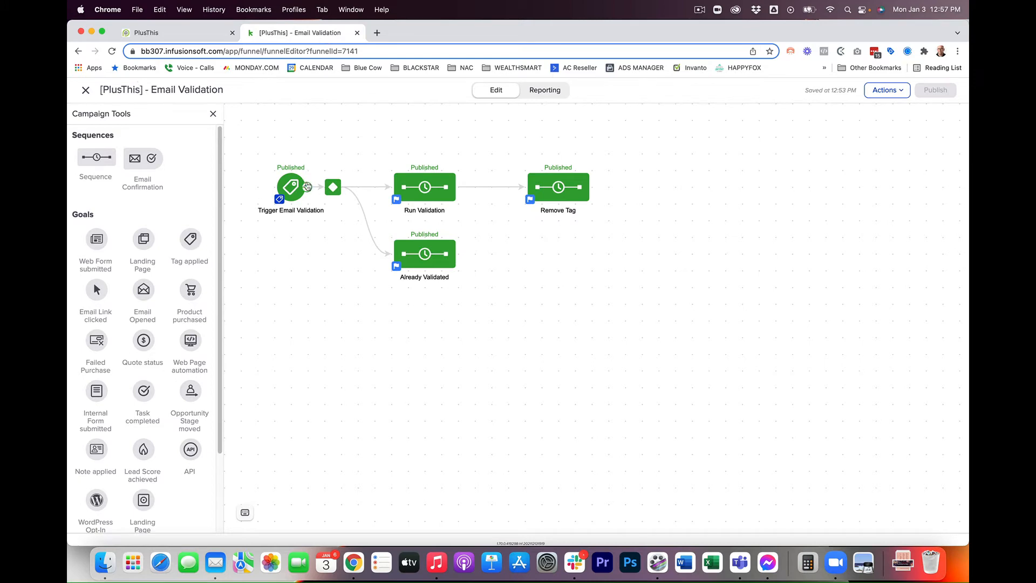
double_click(290, 191)
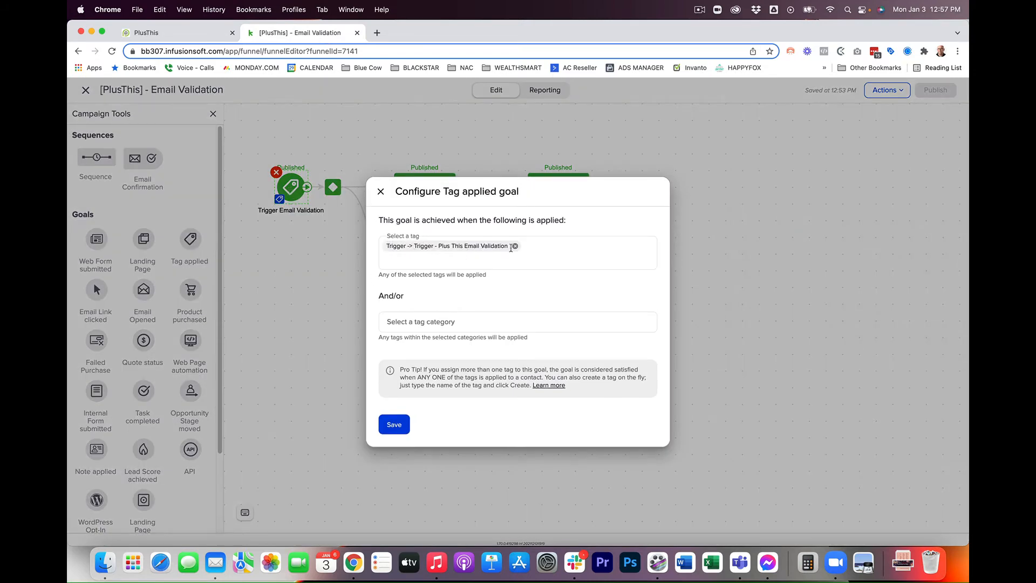
left_click(380, 191)
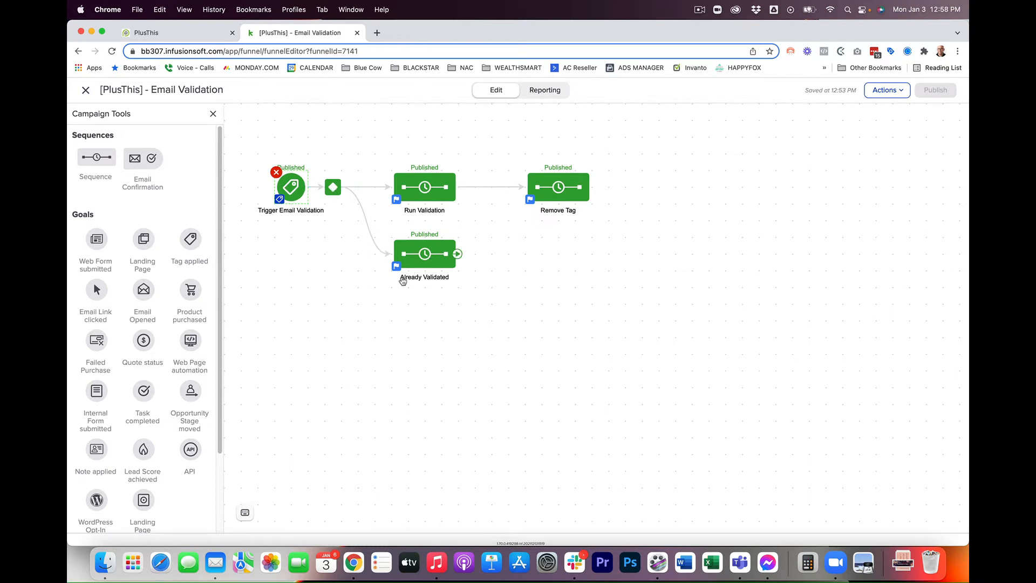
Check the decision diamond's tag rules for the Run Validation and Already Validated sequences.
left_click(333, 188)
left_click(367, 208)
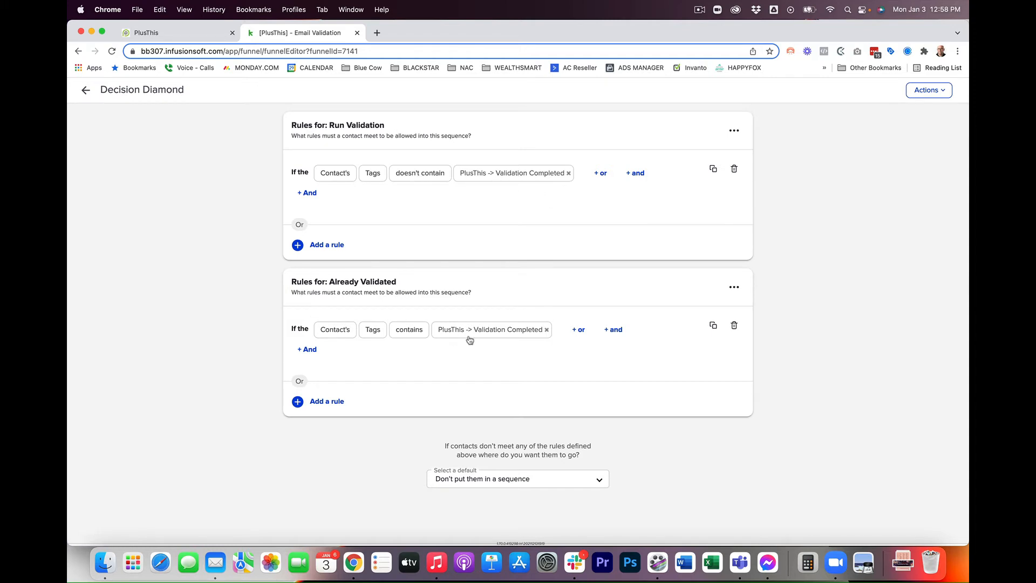
left_click(88, 93)
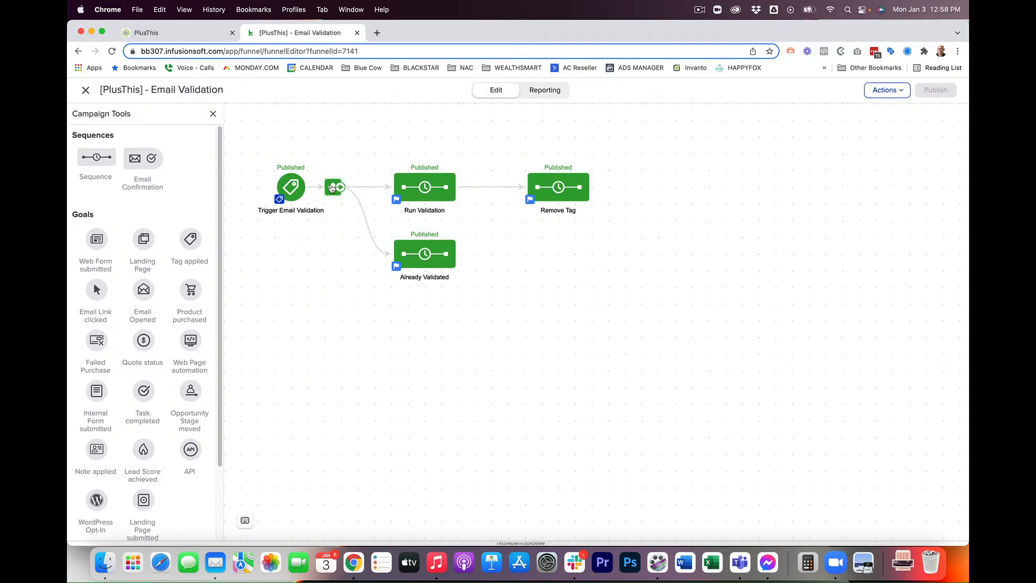
Inspect the POST URL and name/value pair of the HTTP post inside the Run Validation sequence, and return to the campaign.
double_click(427, 195)
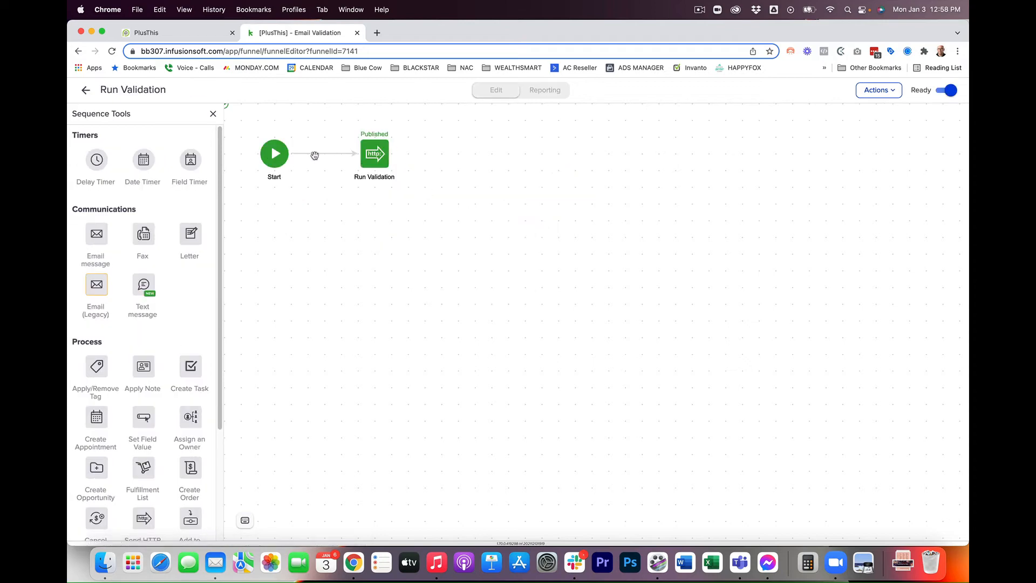
double_click(374, 154)
left_click_drag(290, 131, 551, 132)
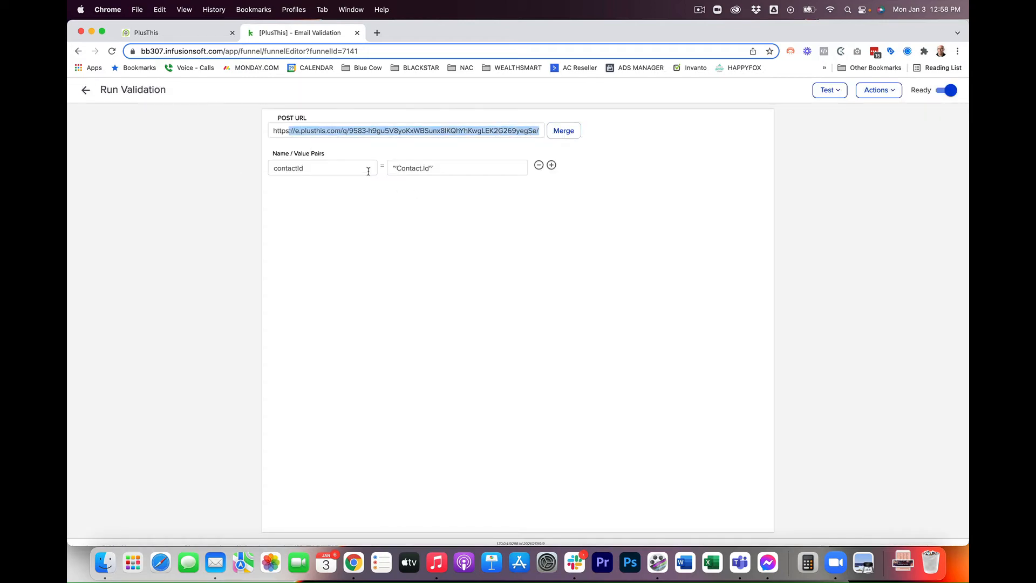
left_click(86, 91)
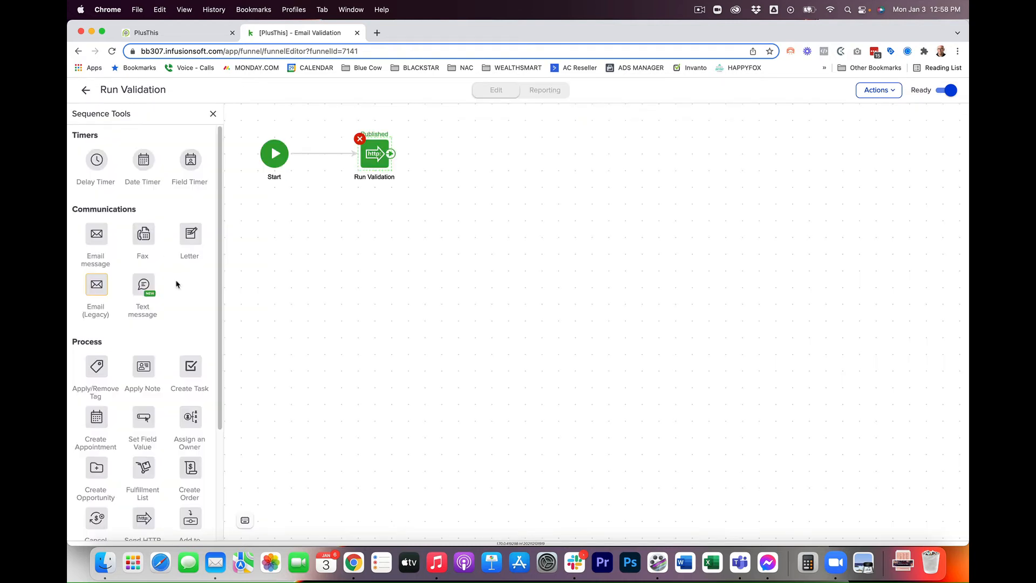
left_click(86, 90)
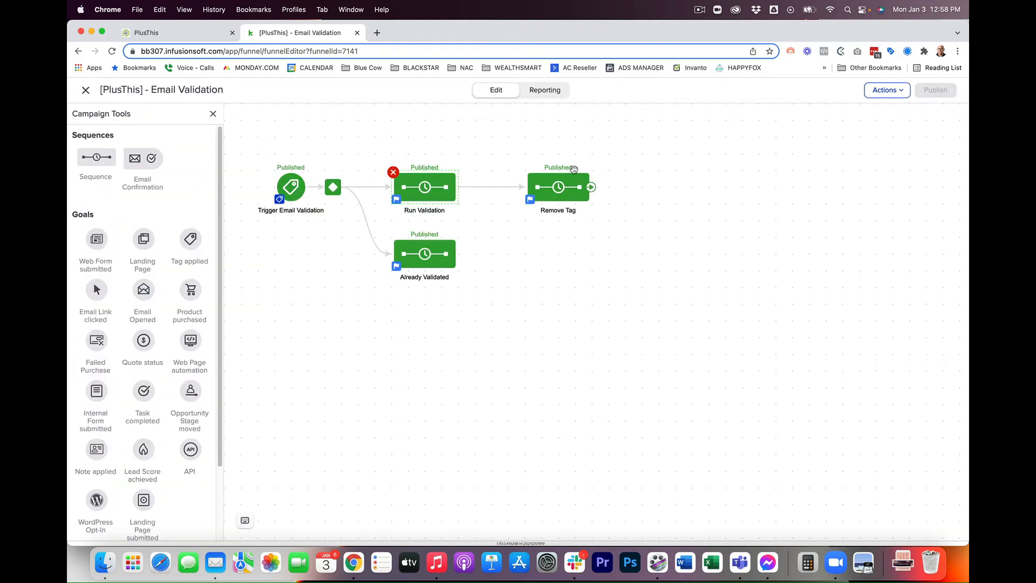
Check the first tag removal before the timer in the Remove Tag sequence and save its configuration.
double_click(560, 190)
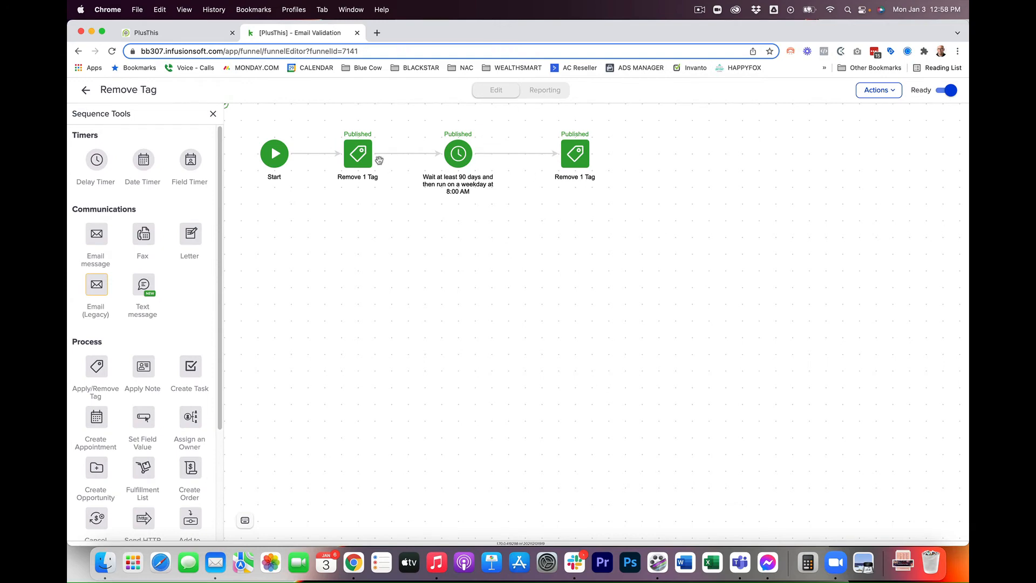
left_click(353, 160)
double_click(352, 161)
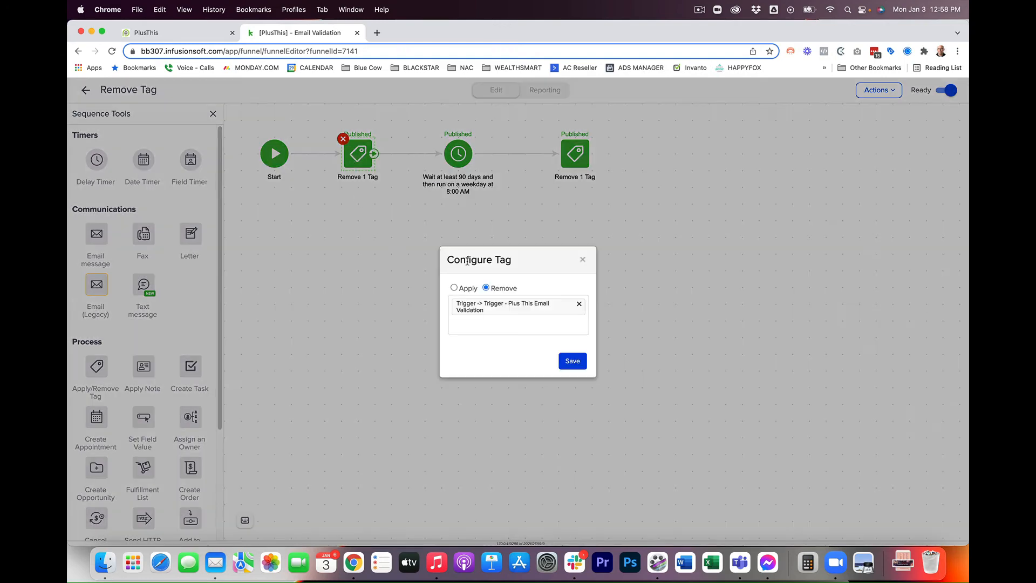
left_click(573, 360)
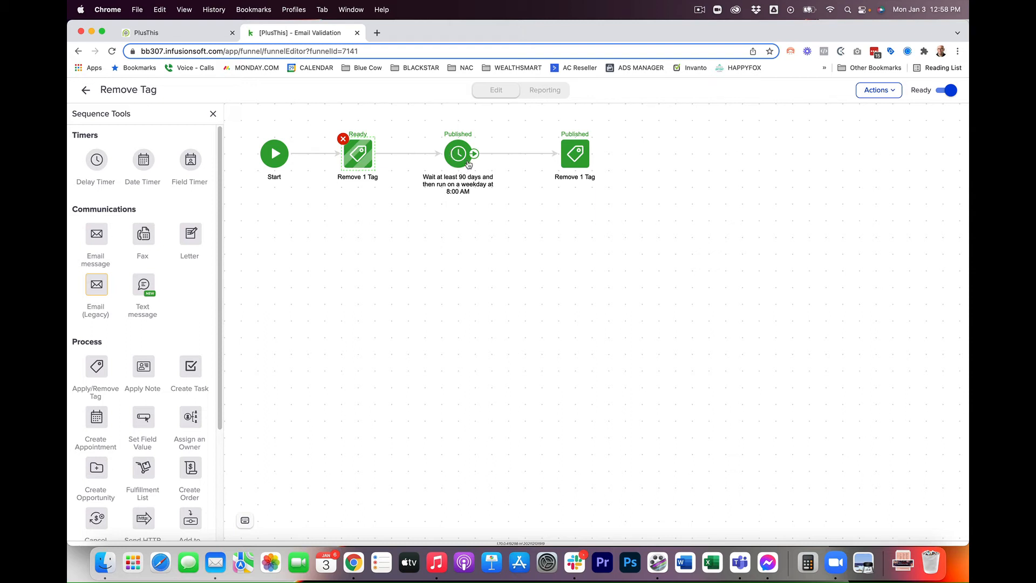
Check which tag is removed after the 90-day timer in the Remove Tag sequence, and return to the campaign.
double_click(574, 156)
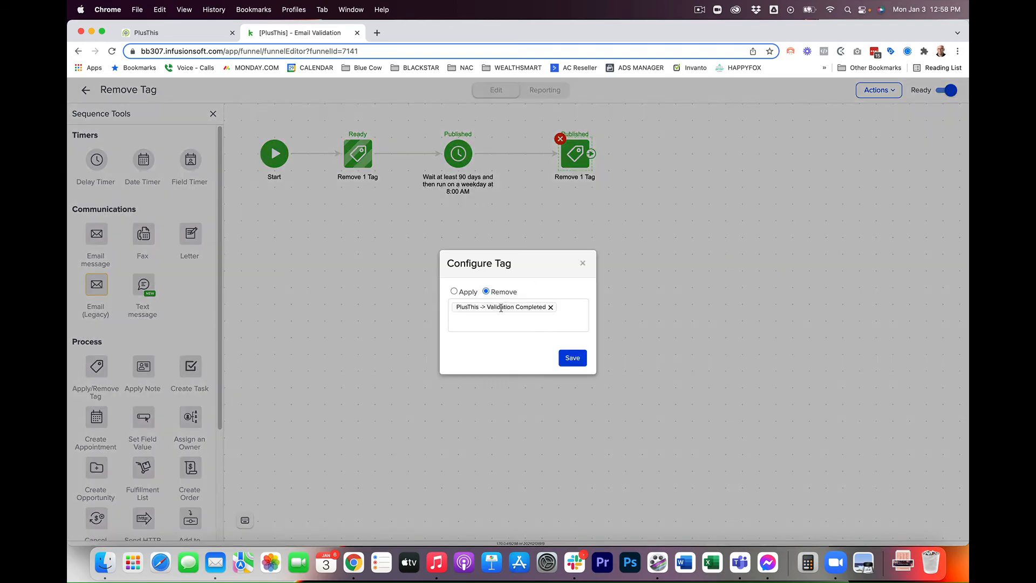
left_click(583, 263)
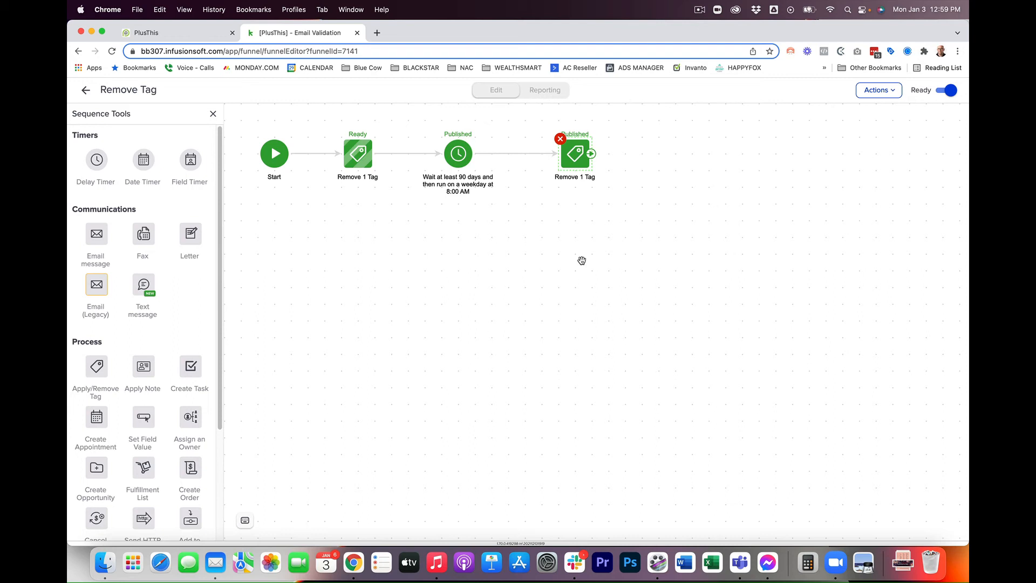
left_click(559, 339)
left_click(85, 91)
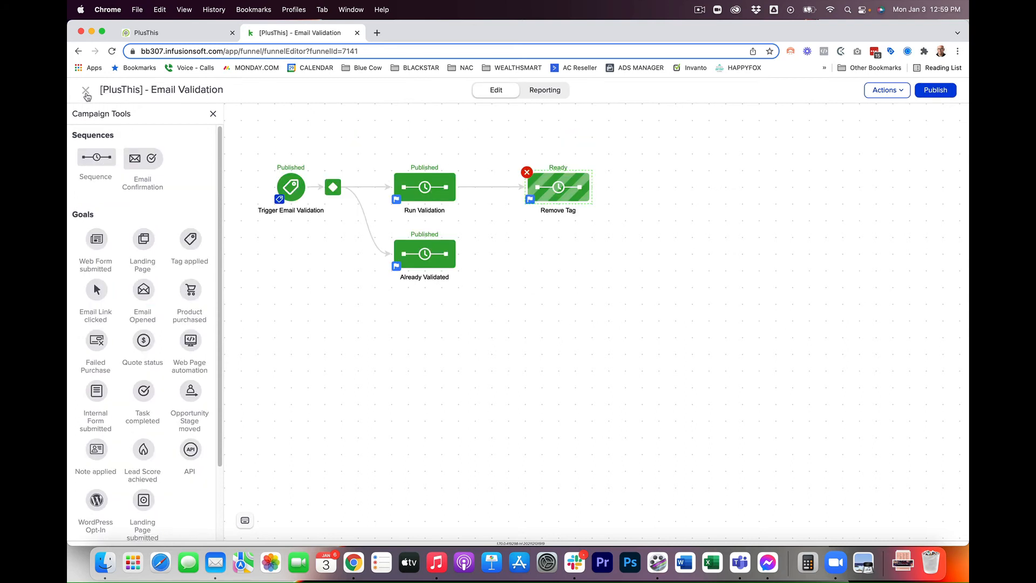